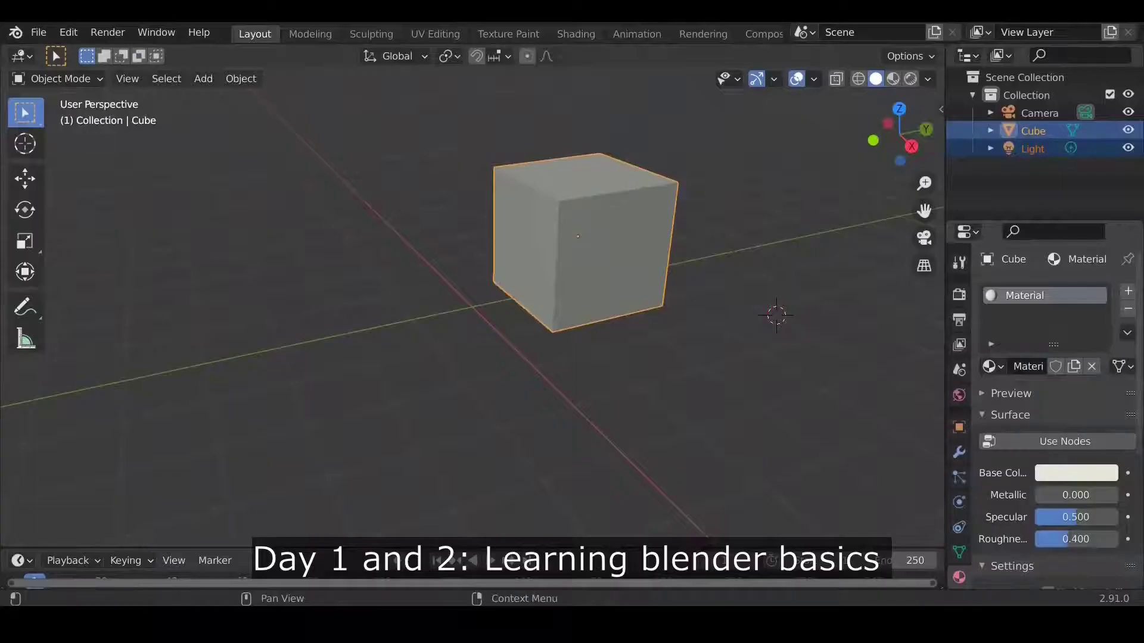
Drag the cube's Base Color picker to a tan hue
{"action": "mouse_move", "coordinate": [1022, 282]}
{"action": "left_mouse_down"}
{"action": "mouse_move", "coordinate": [1048, 306]}
{"action": "mouse_move", "coordinate": [1054, 277]}
{"action": "mouse_move", "coordinate": [1013, 250]}
{"action": "mouse_move", "coordinate": [1007, 299]}
{"action": "mouse_move", "coordinate": [1066, 280]}
{"action": "mouse_move", "coordinate": [992, 250]}
{"action": "mouse_move", "coordinate": [977, 286]}
{"action": "left_mouse_up"}
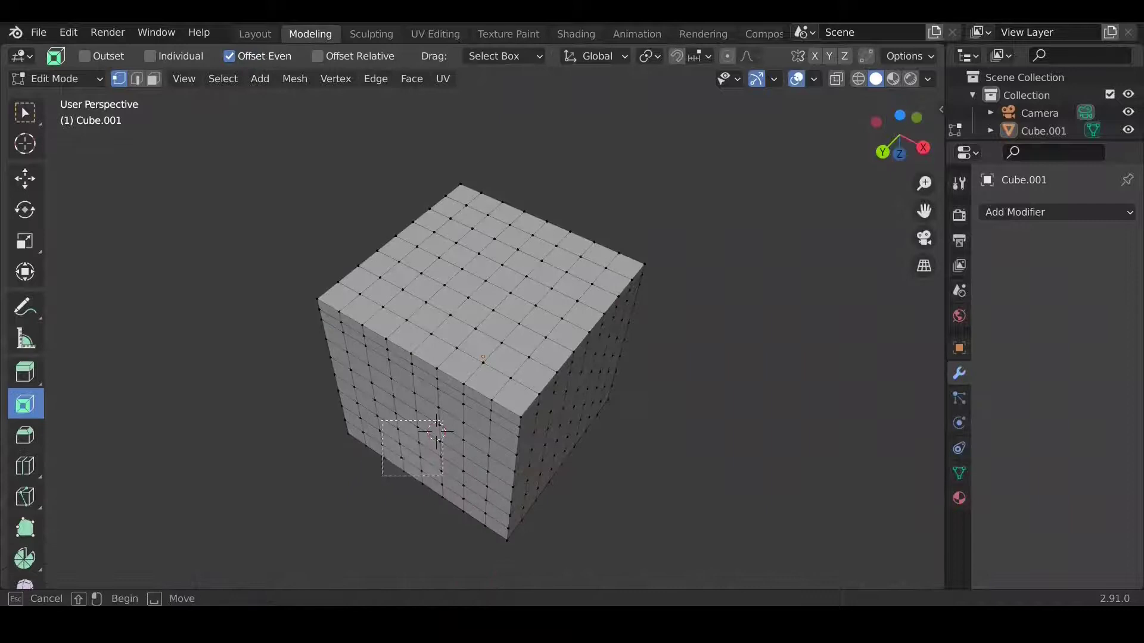
Inset and bevel a box-selected block of faces on the gridded cube
{"action": "left_click_drag", "start_coordinate": [381, 421], "coordinate": [443, 476]}
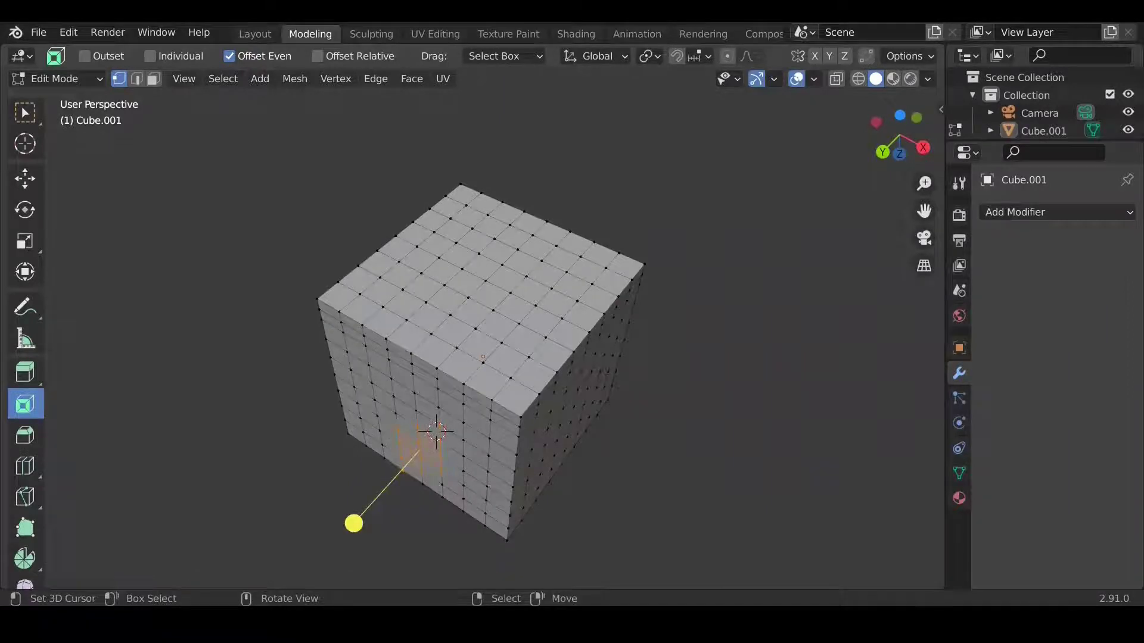
{"action": "left_click_drag", "start_coordinate": [354, 524], "coordinate": [411, 462]}
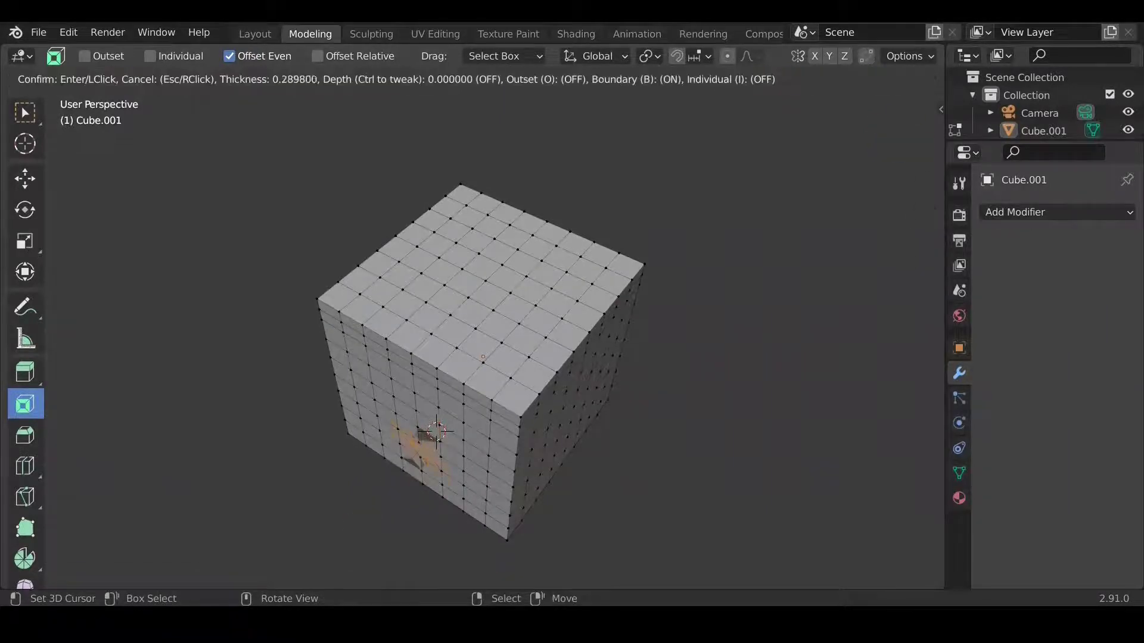
{"action": "left_click", "coordinate": [475, 388]}
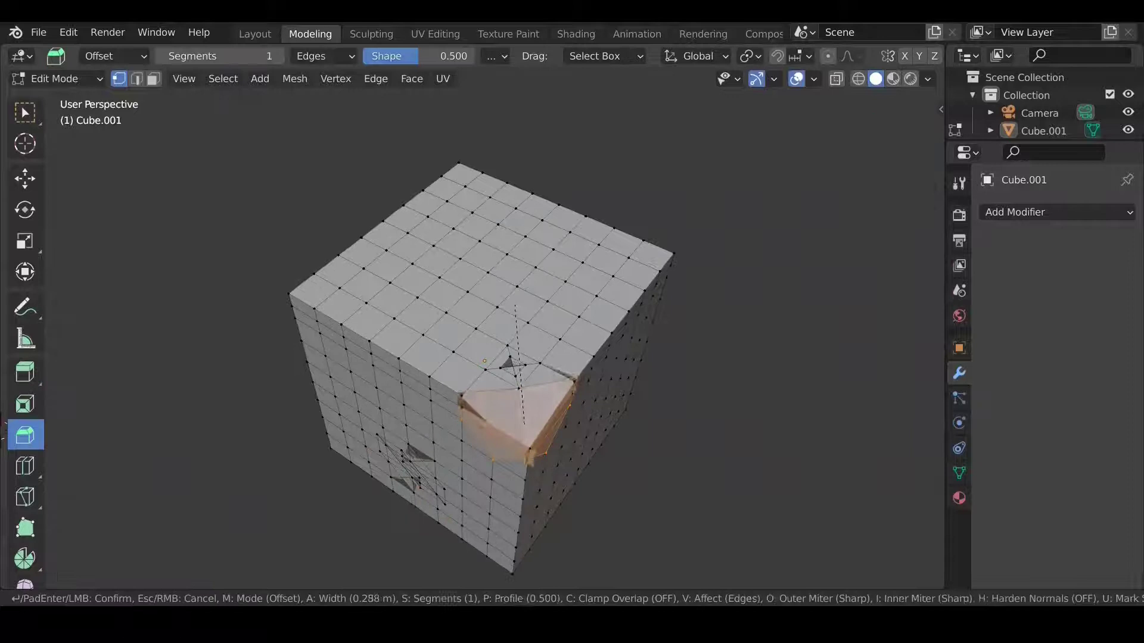
{"action": "left_click", "coordinate": [544, 500]}
Sweep a curved Spin extrusion around the cube and orbit to view the well
{"action": "scroll", "coordinate": [528, 465], "scroll_direction": "down", "scroll_amount": 2}
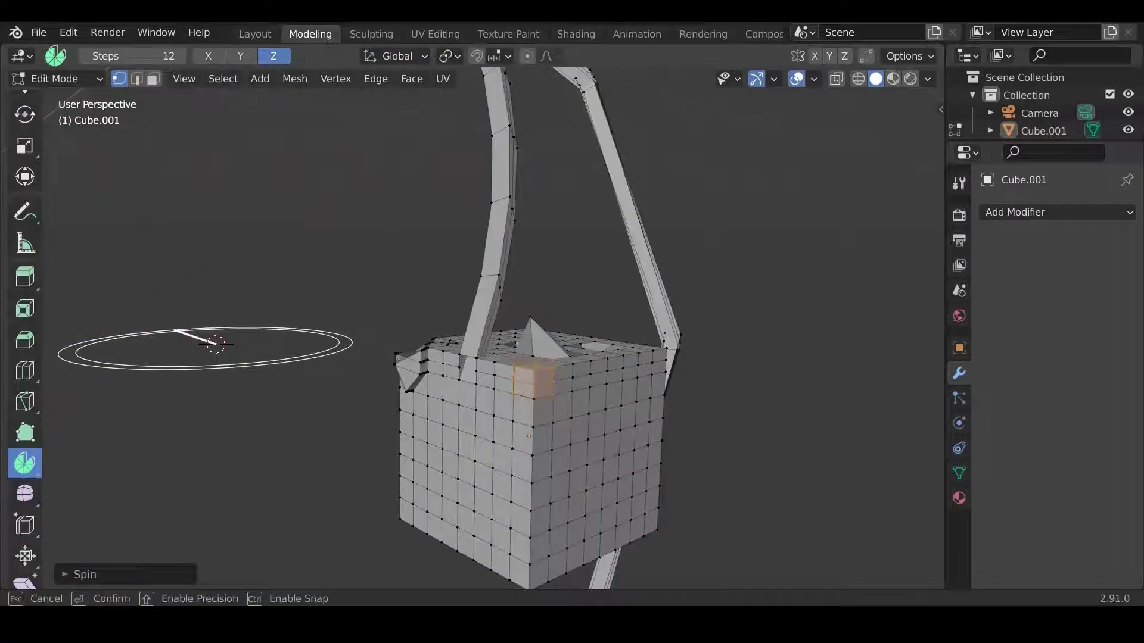
{"action": "mouse_move", "coordinate": [296, 329]}
{"action": "left_mouse_down"}
{"action": "mouse_move", "coordinate": [316, 356]}
{"action": "mouse_move", "coordinate": [258, 365]}
{"action": "left_mouse_up"}
{"action": "middle_click_drag", "start_coordinate": [257, 365], "coordinate": [358, 334]}
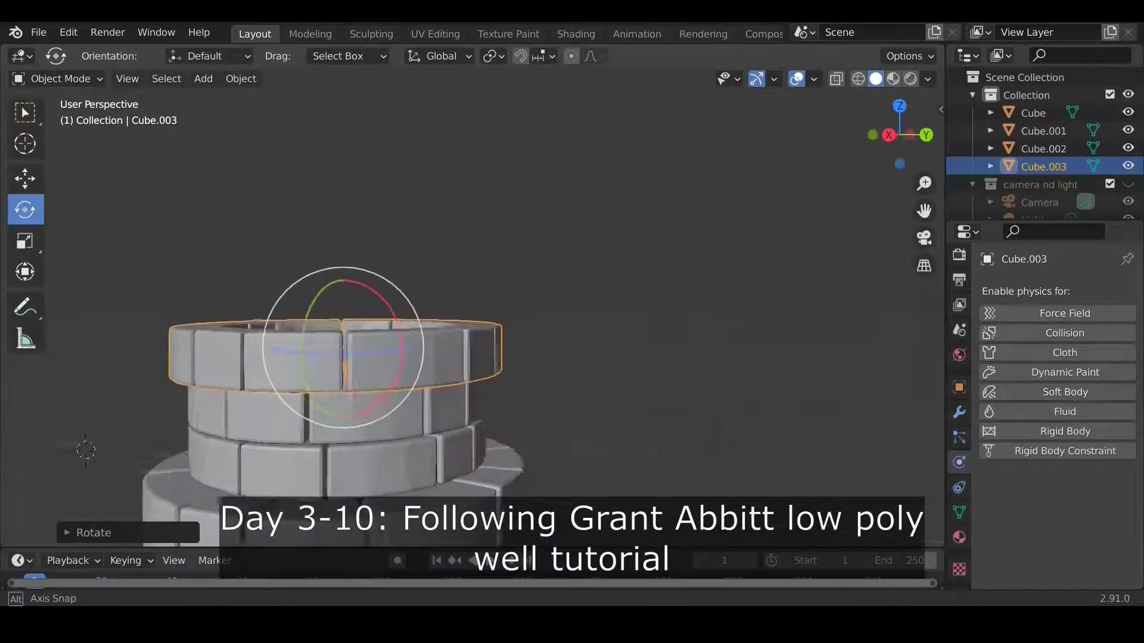
{"action": "mouse_move", "coordinate": [86, 451]}
{"action": "middle_mouse_down"}
{"action": "mouse_move", "coordinate": [77, 409]}
{"action": "mouse_move", "coordinate": [69, 417]}
{"action": "mouse_move", "coordinate": [129, 390]}
{"action": "mouse_move", "coordinate": [321, 413]}
{"action": "middle_mouse_up"}
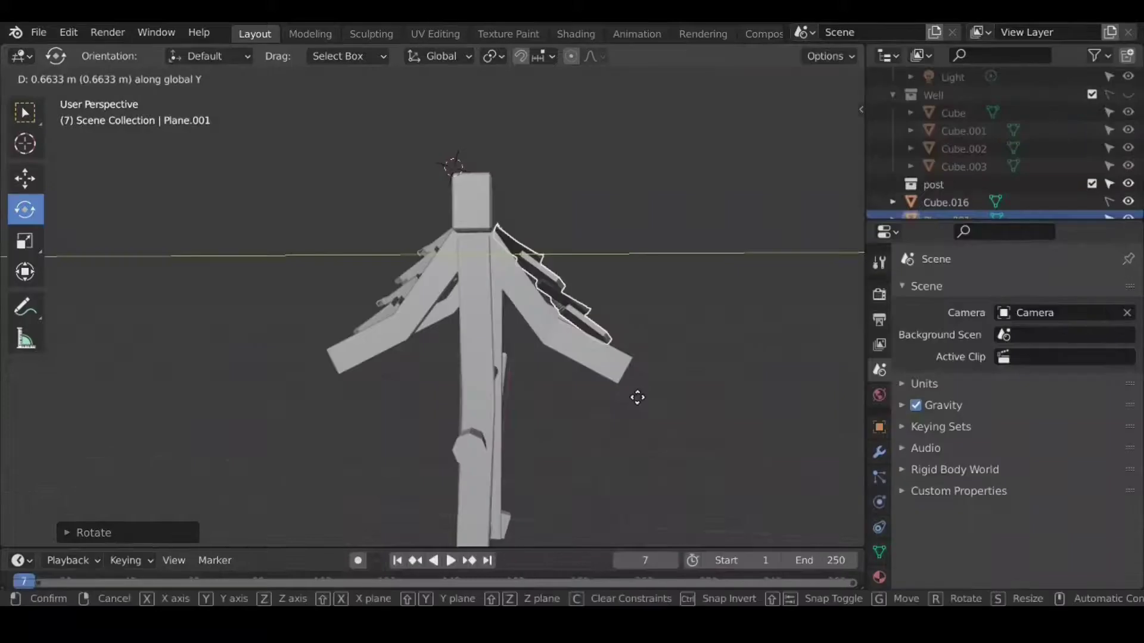
Place the branched roof piece and orbit around the well's crank
{"action": "left_click", "coordinate": [637, 397]}
{"action": "mouse_move", "coordinate": [637, 397]}
{"action": "middle_mouse_down"}
{"action": "mouse_move", "coordinate": [509, 473]}
{"action": "mouse_move", "coordinate": [631, 387]}
{"action": "mouse_move", "coordinate": [648, 429]}
{"action": "mouse_move", "coordinate": [567, 413]}
{"action": "middle_mouse_up"}
{"action": "mouse_move", "coordinate": [284, 330]}
{"action": "middle_mouse_down"}
{"action": "mouse_move", "coordinate": [284, 317]}
{"action": "mouse_move", "coordinate": [41, 317]}
{"action": "mouse_move", "coordinate": [97, 314]}
{"action": "middle_mouse_up"}
Scale the cylinder handle and position it along X, Y and Z below the crank drum
{"action": "key", "text": "s"}
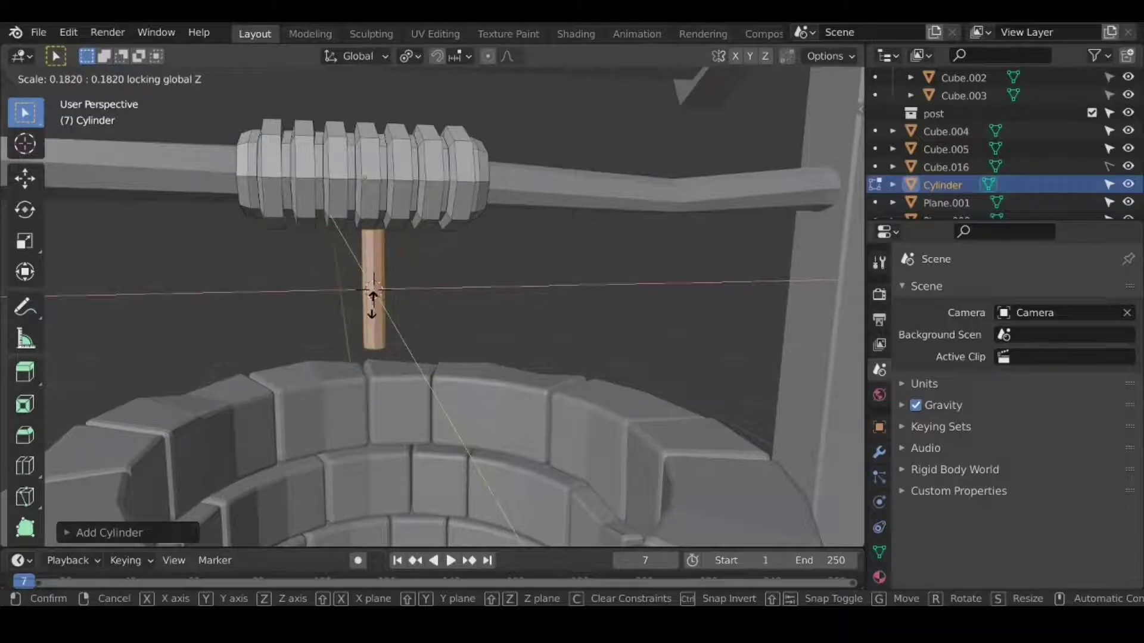
{"action": "key", "text": "x"}
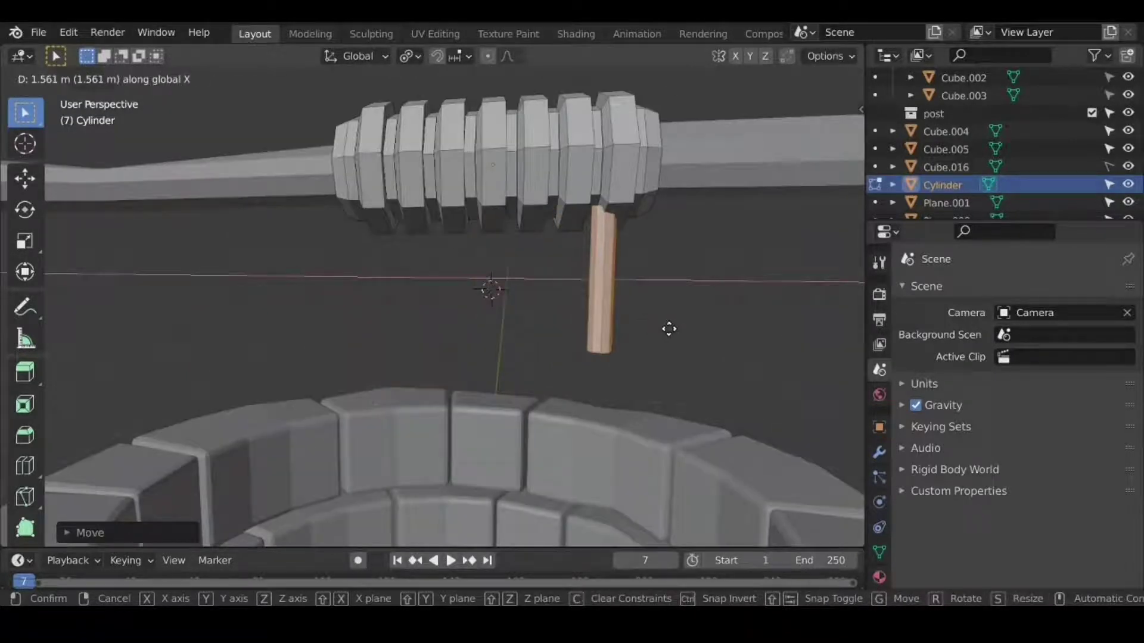
{"action": "left_click", "coordinate": [677, 330]}
{"action": "key", "text": "g"}
{"action": "key", "text": "y"}
{"action": "left_click", "coordinate": [678, 340]}
{"action": "key", "text": "g"}
{"action": "key", "text": "z"}
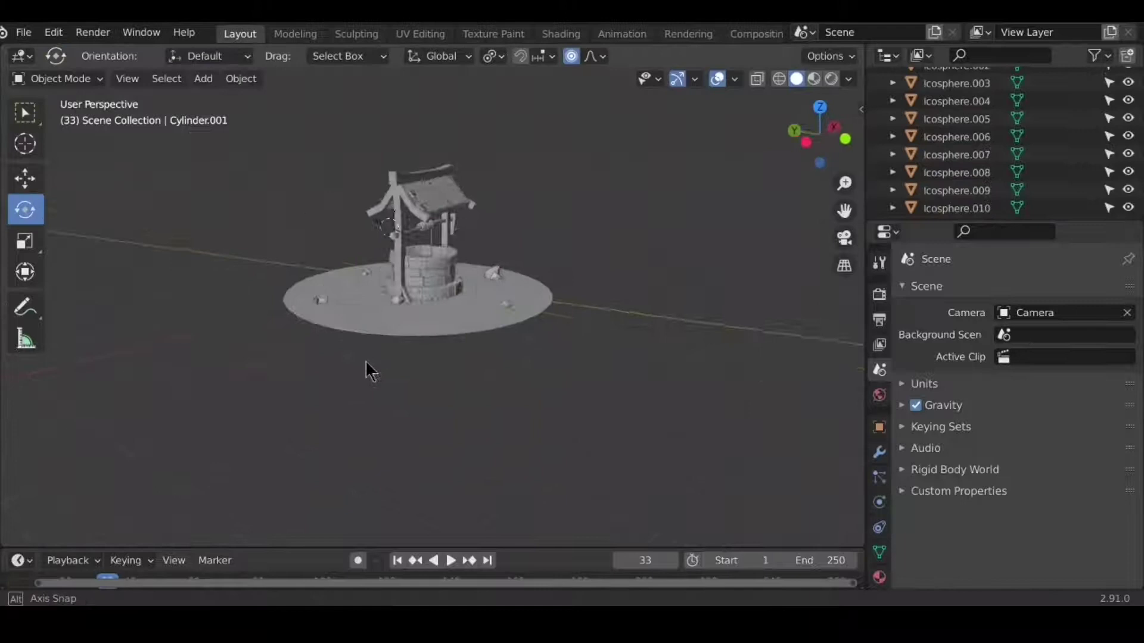
Inflate the sculpt cube's surface with an Inflate brush stroke
{"action": "mouse_move", "coordinate": [365, 360]}
{"action": "middle_mouse_down"}
{"action": "mouse_move", "coordinate": [255, 353]}
{"action": "mouse_move", "coordinate": [378, 349]}
{"action": "mouse_move", "coordinate": [169, 373]}
{"action": "middle_mouse_up"}
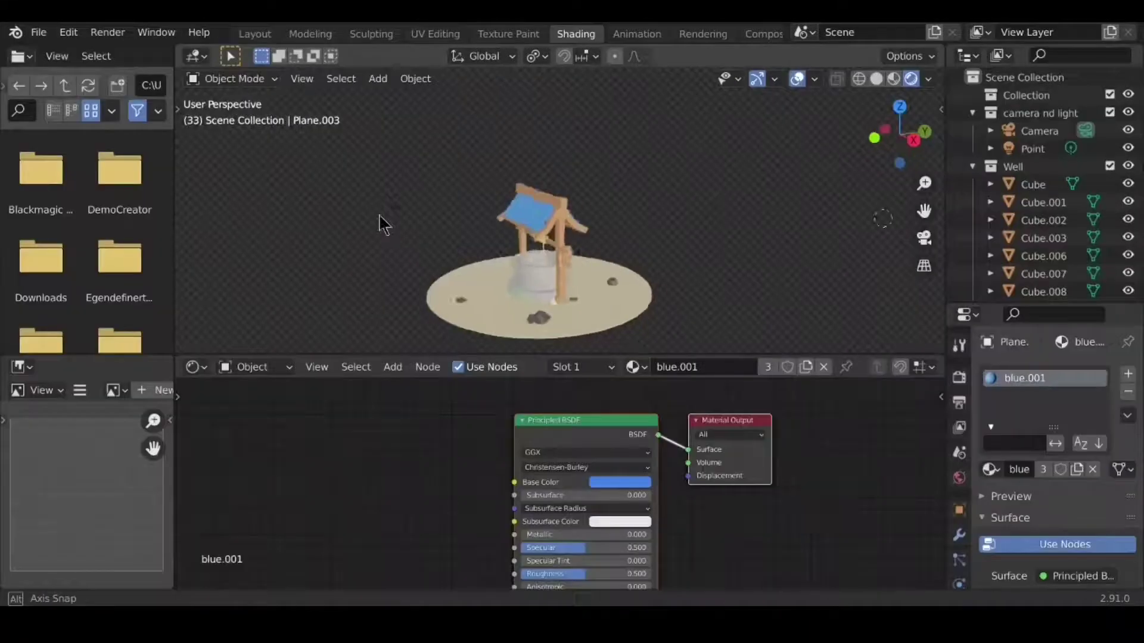
{"action": "mouse_move", "coordinate": [382, 224]}
{"action": "middle_mouse_down"}
{"action": "mouse_move", "coordinate": [566, 209]}
{"action": "mouse_move", "coordinate": [421, 194]}
{"action": "mouse_move", "coordinate": [220, 225]}
{"action": "mouse_move", "coordinate": [460, 210]}
{"action": "middle_mouse_up"}
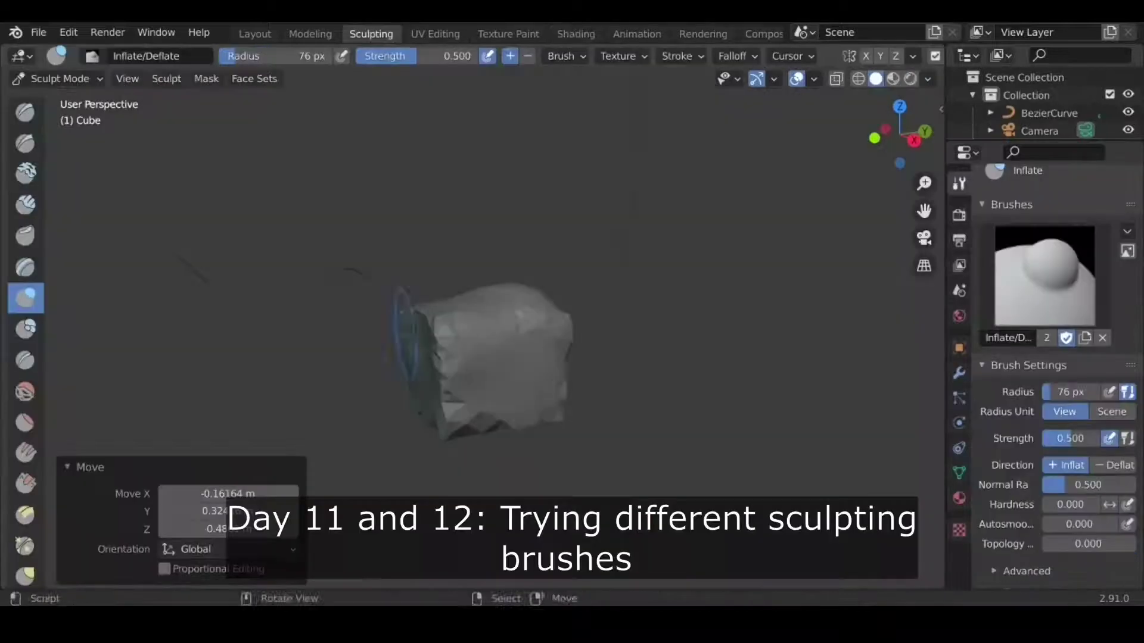
{"action": "left_click_drag", "start_coordinate": [407, 336], "coordinate": [579, 417]}
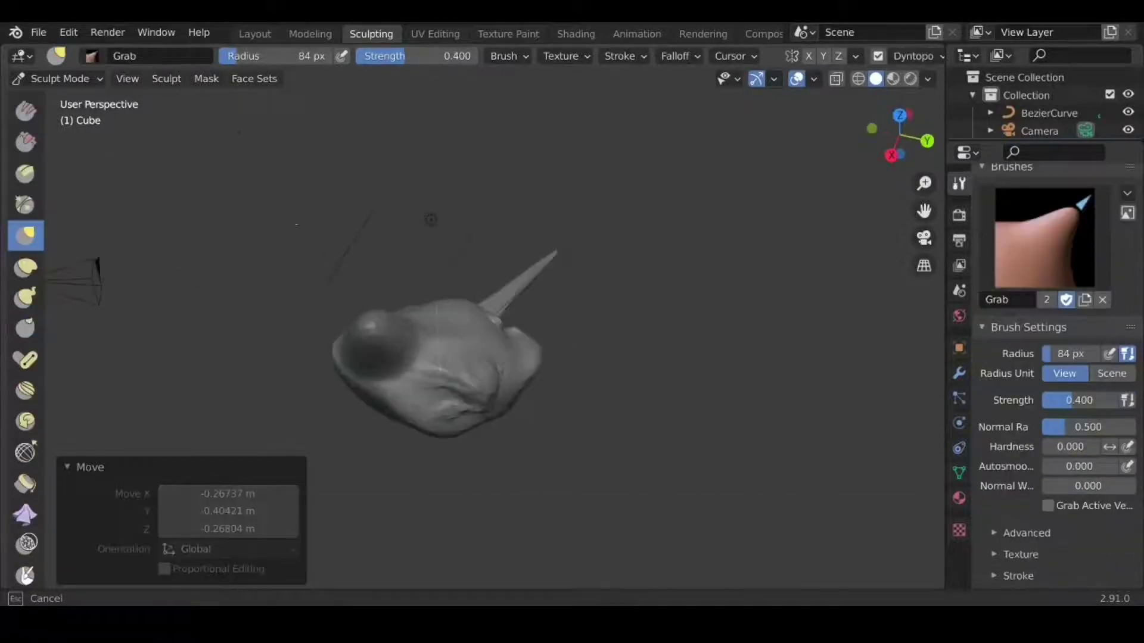
Grab-pull the blob's left lobe up-left and its right wing outward
{"action": "left_click_drag", "start_coordinate": [383, 332], "coordinate": [300, 292]}
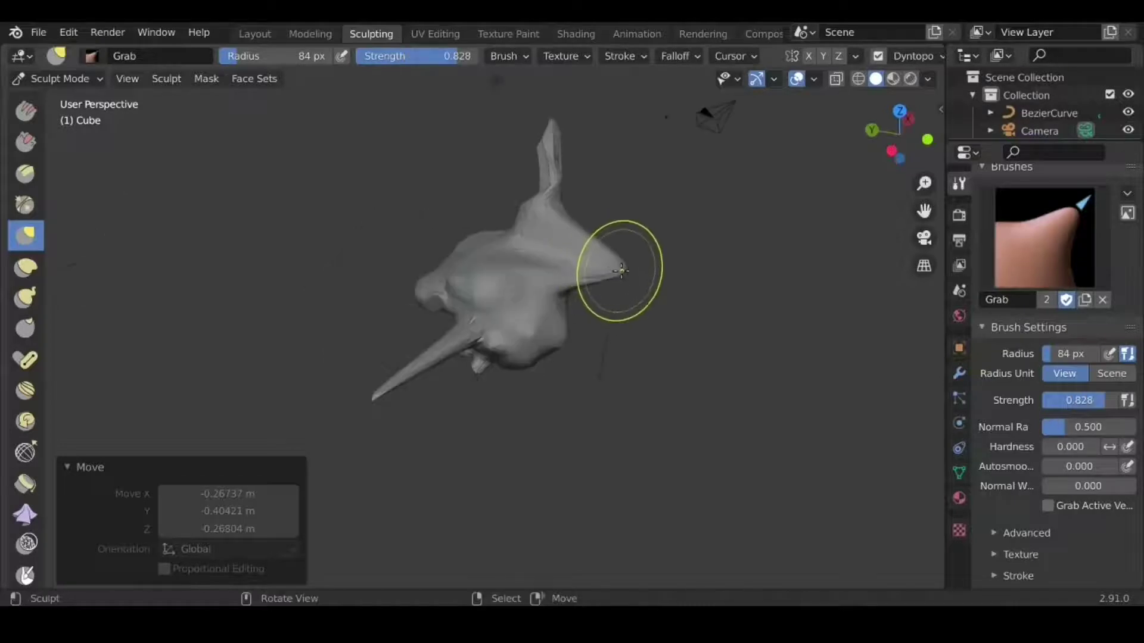
{"action": "left_click_drag", "start_coordinate": [616, 271], "coordinate": [715, 296]}
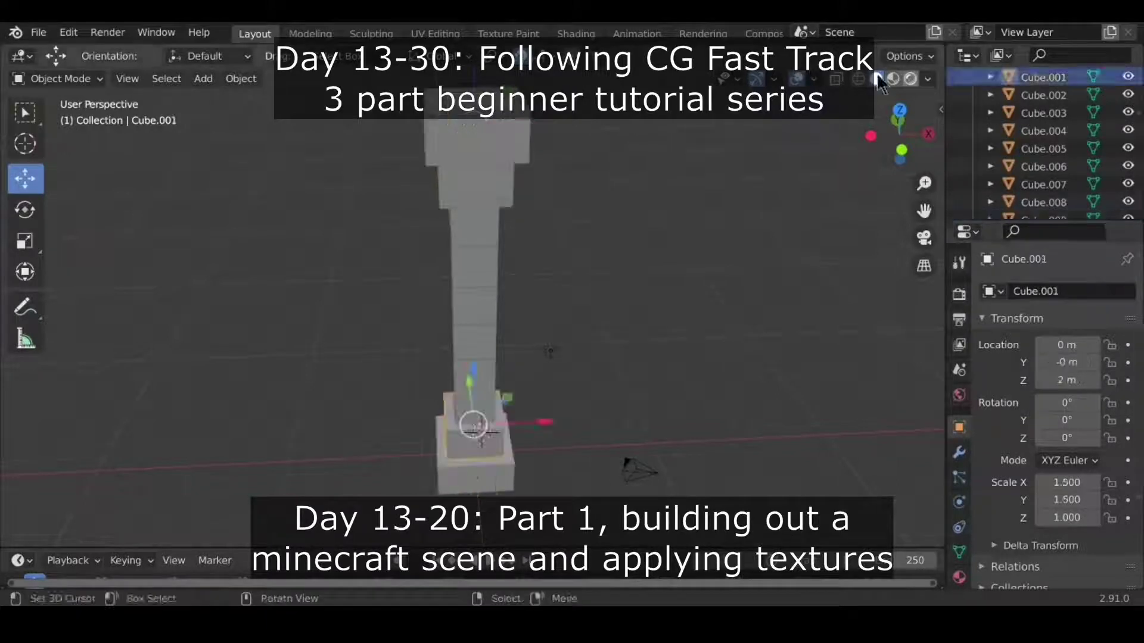
Preview rendered shading and place linked copies of the dirt block beside the original
{"action": "left_click", "coordinate": [909, 78]}
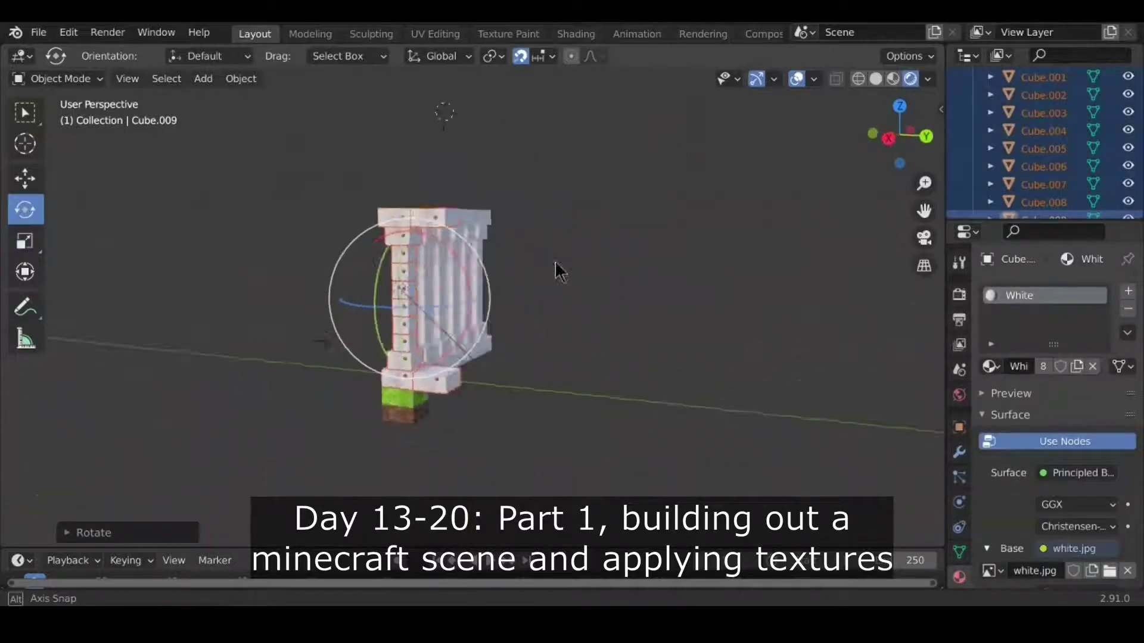
{"action": "middle_click_drag", "start_coordinate": [555, 260], "coordinate": [673, 247]}
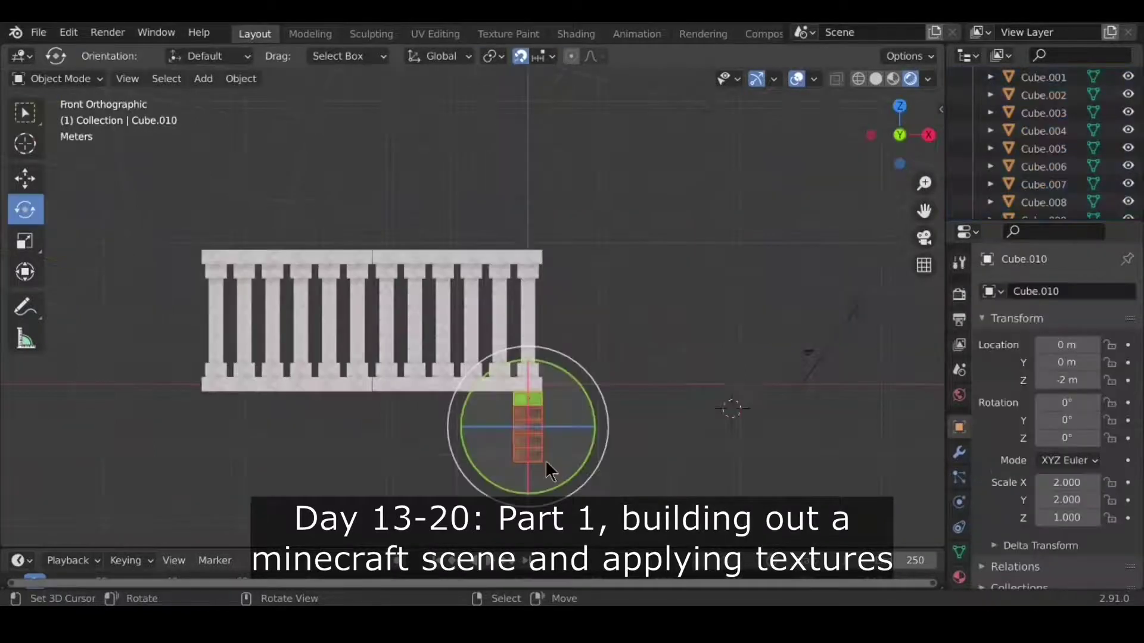
{"action": "key", "text": "g"}
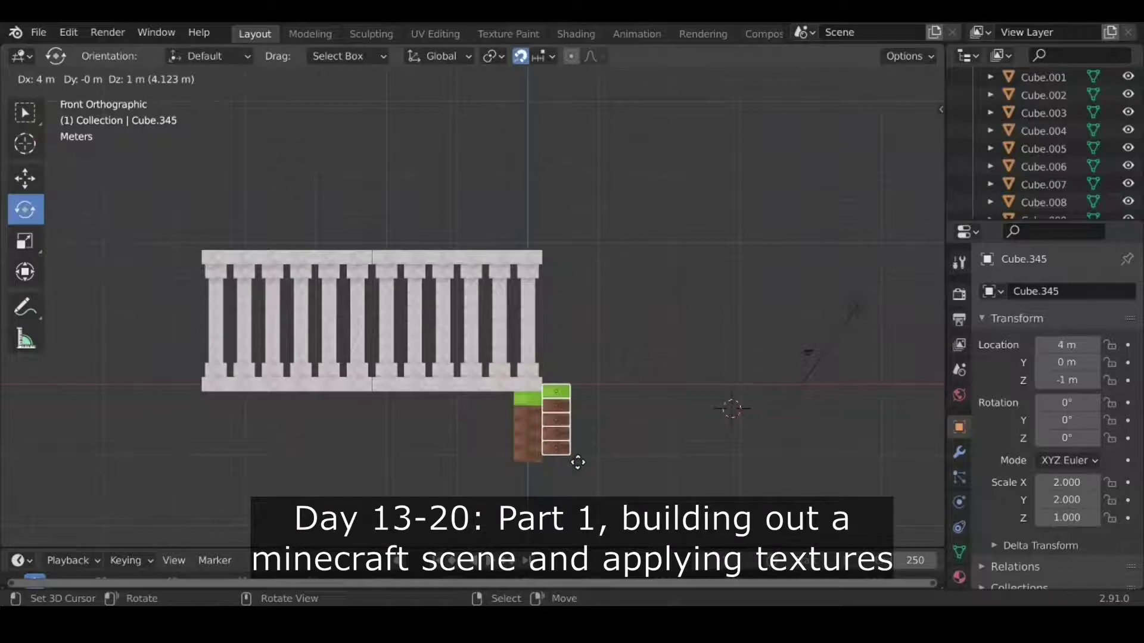
{"action": "left_click", "coordinate": [573, 459]}
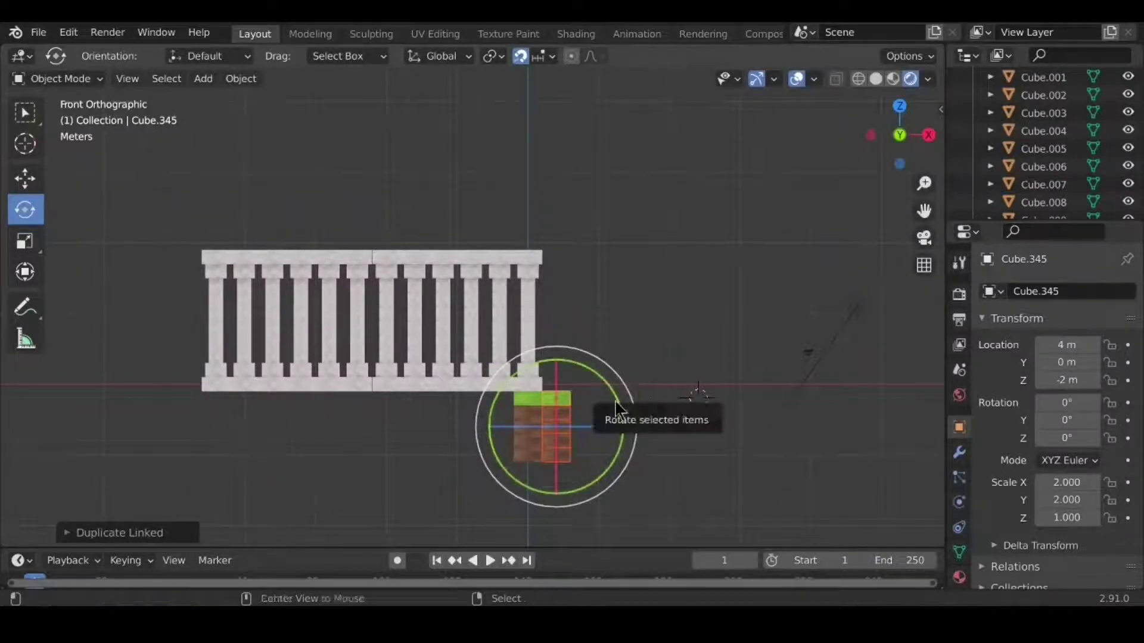
{"action": "key", "text": "alt+d"}
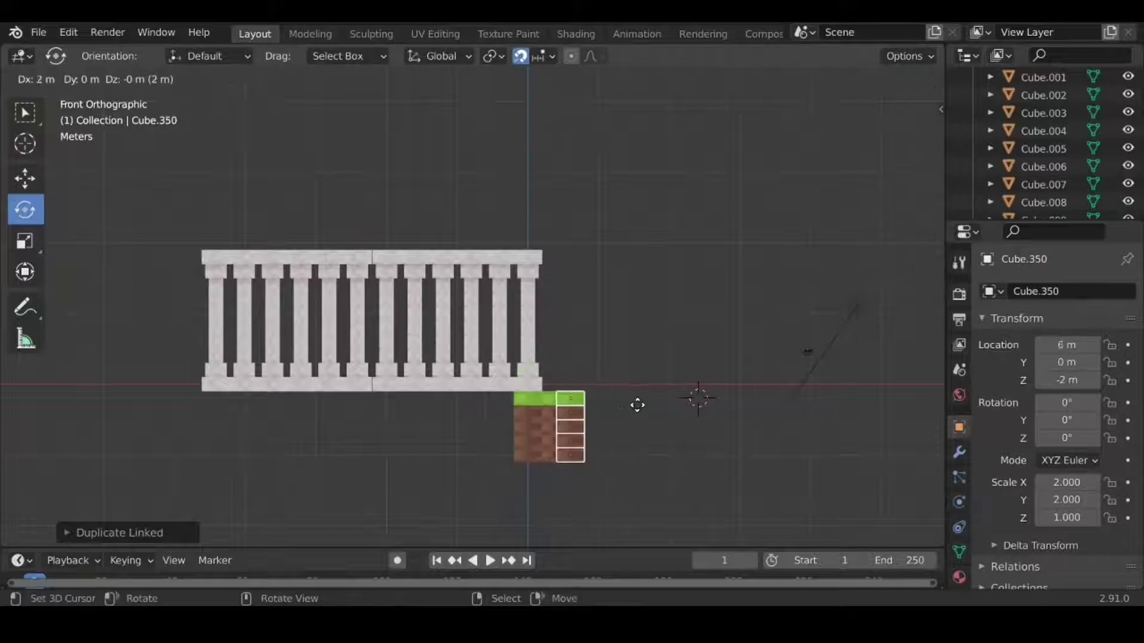
{"action": "left_click", "coordinate": [642, 402]}
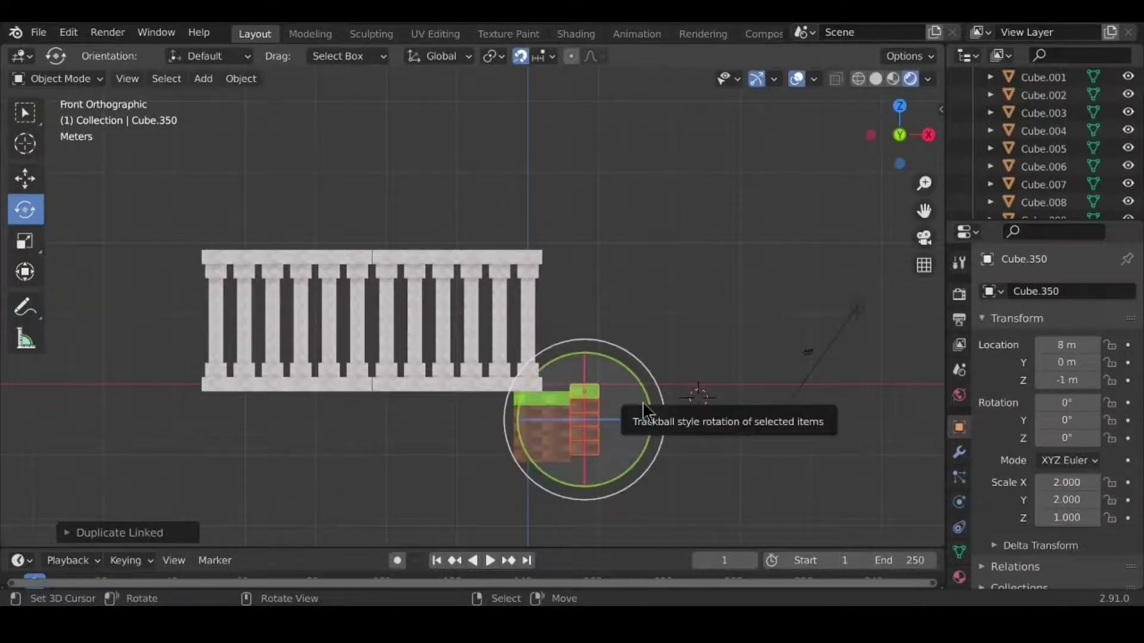
Delete the stray cube and orbit beneath the temple to check the ground block
{"action": "key", "text": "Delete"}
{"action": "mouse_move", "coordinate": [639, 405]}
{"action": "middle_mouse_down"}
{"action": "mouse_move", "coordinate": [509, 523]}
{"action": "mouse_move", "coordinate": [517, 509]}
{"action": "middle_mouse_up"}
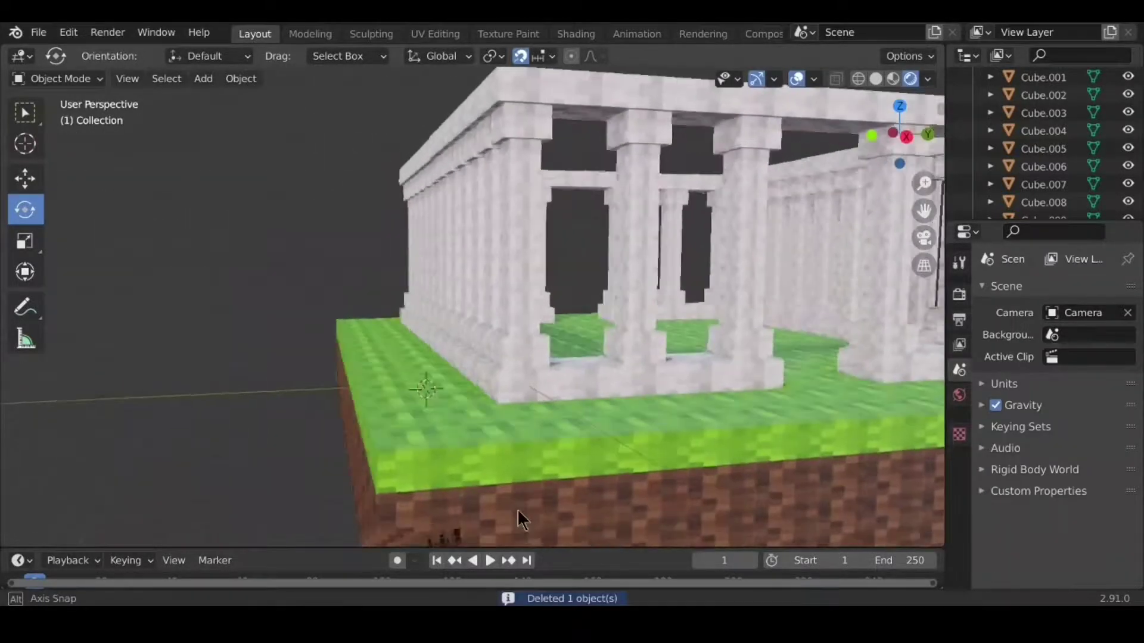
{"action": "scroll", "coordinate": [495, 499], "scroll_direction": "down", "scroll_amount": 3}
{"action": "scroll", "coordinate": [495, 499], "scroll_direction": "down", "scroll_amount": 2}
{"action": "scroll", "coordinate": [495, 499], "scroll_direction": "up", "scroll_amount": 2}
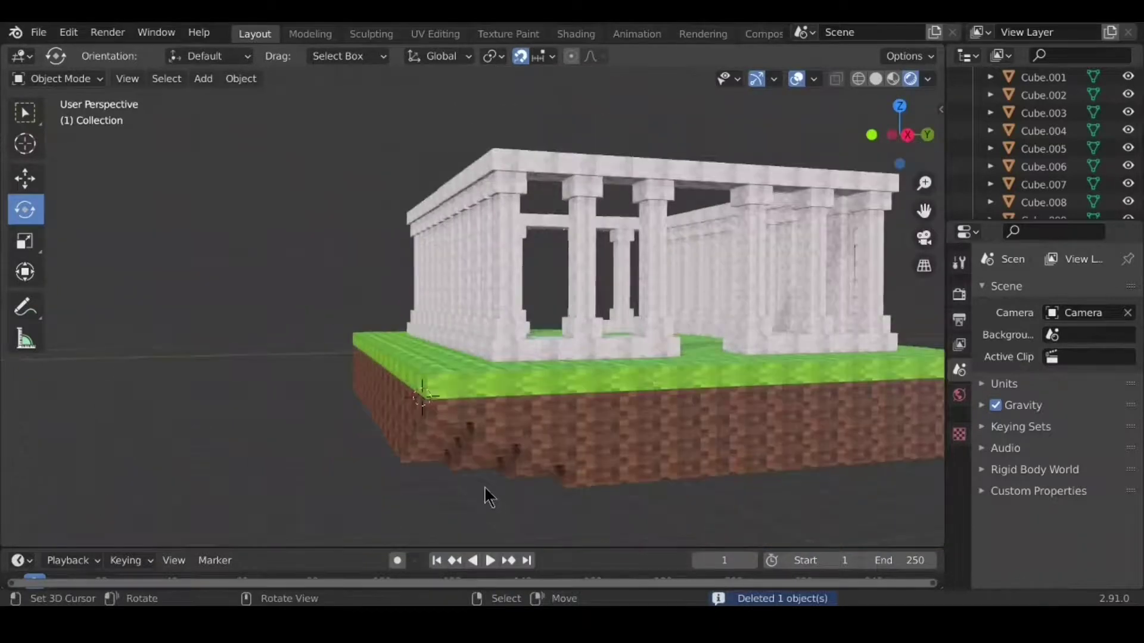
{"action": "scroll", "coordinate": [488, 497], "scroll_direction": "up", "scroll_amount": 2}
{"action": "mouse_move", "coordinate": [456, 488]}
{"action": "middle_mouse_down"}
{"action": "mouse_move", "coordinate": [559, 443]}
{"action": "mouse_move", "coordinate": [501, 459]}
{"action": "mouse_move", "coordinate": [510, 451]}
{"action": "middle_mouse_up"}
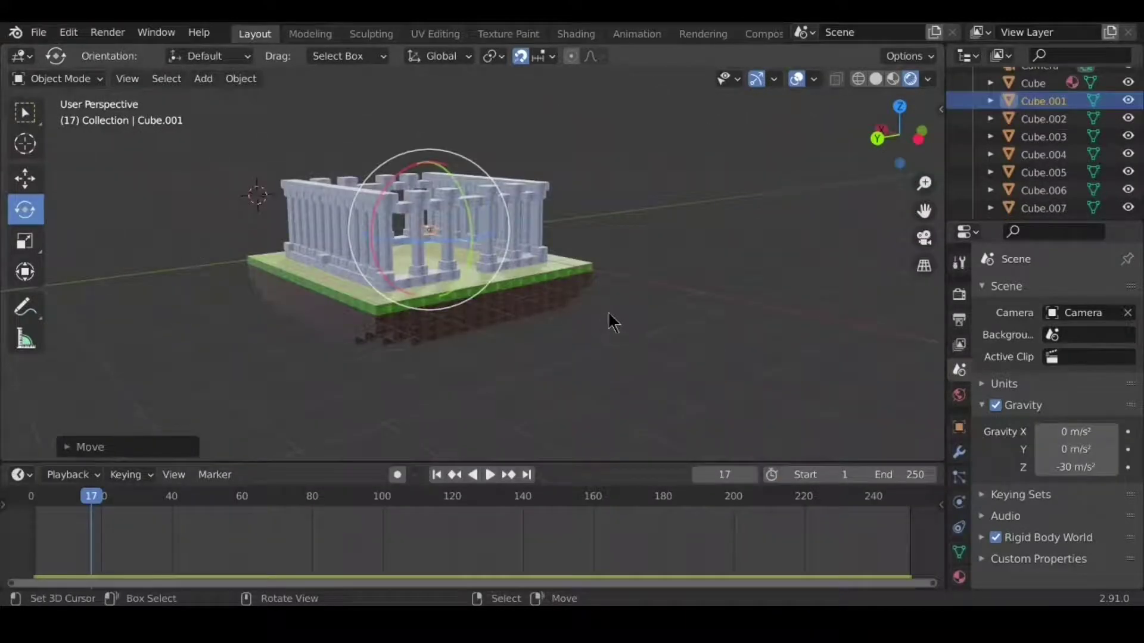
Play the rigid-body simulation and watch the temple collapse into rubble
{"action": "key", "text": "space"}
{"action": "mouse_move", "coordinate": [422, 324]}
{"action": "middle_mouse_down"}
{"action": "mouse_move", "coordinate": [534, 352]}
{"action": "mouse_move", "coordinate": [256, 324]}
{"action": "middle_mouse_up"}
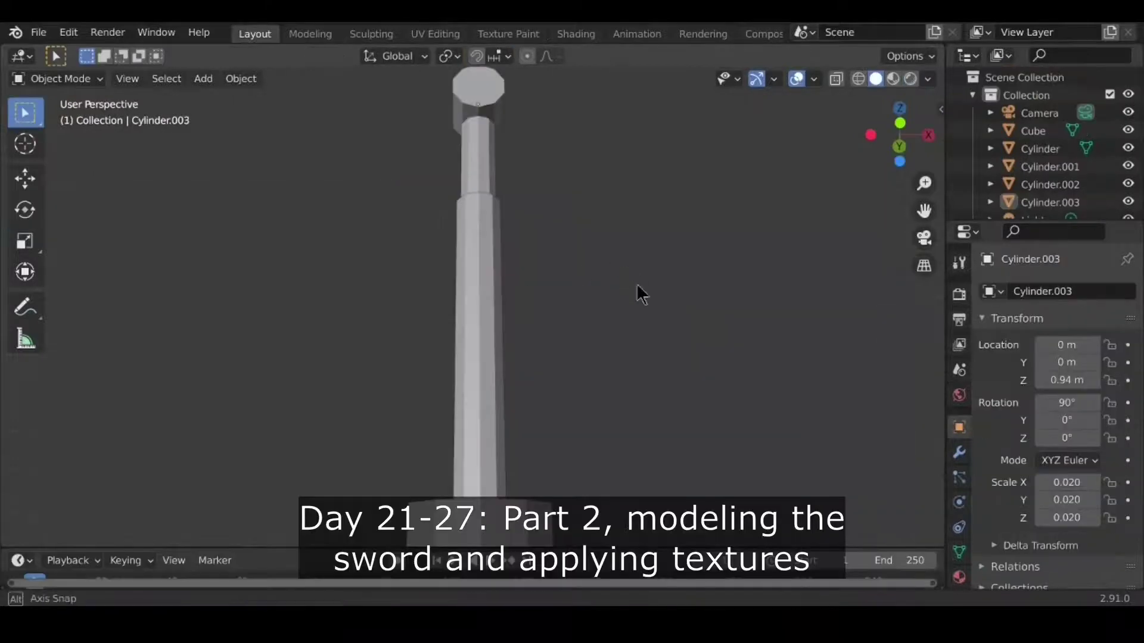
{"action": "mouse_move", "coordinate": [638, 294]}
{"action": "middle_mouse_down"}
{"action": "mouse_move", "coordinate": [646, 381]}
{"action": "mouse_move", "coordinate": [649, 356]}
{"action": "middle_mouse_up"}
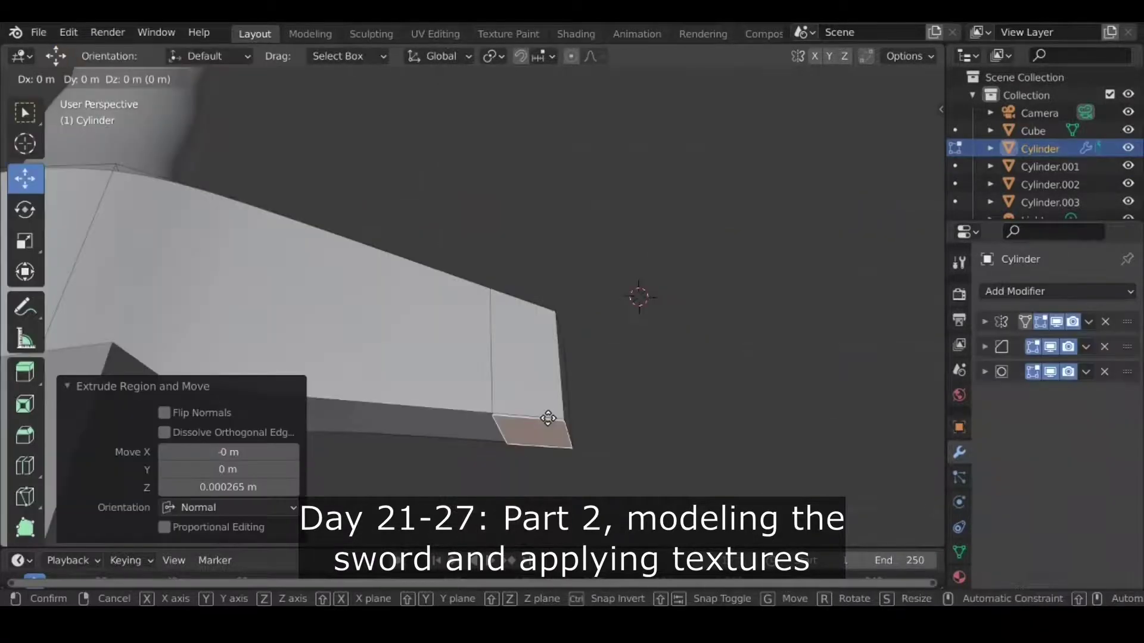
Extrude the crossguard tip faces vertically along Z
{"action": "key", "text": "z"}
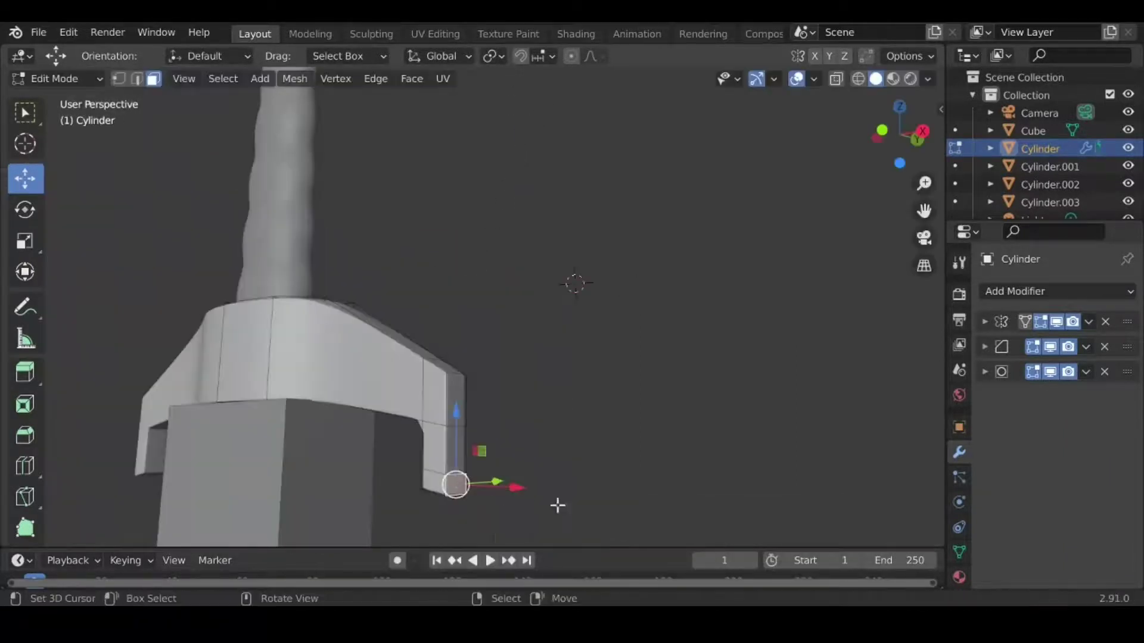
{"action": "middle_click_drag", "start_coordinate": [625, 507], "coordinate": [694, 512]}
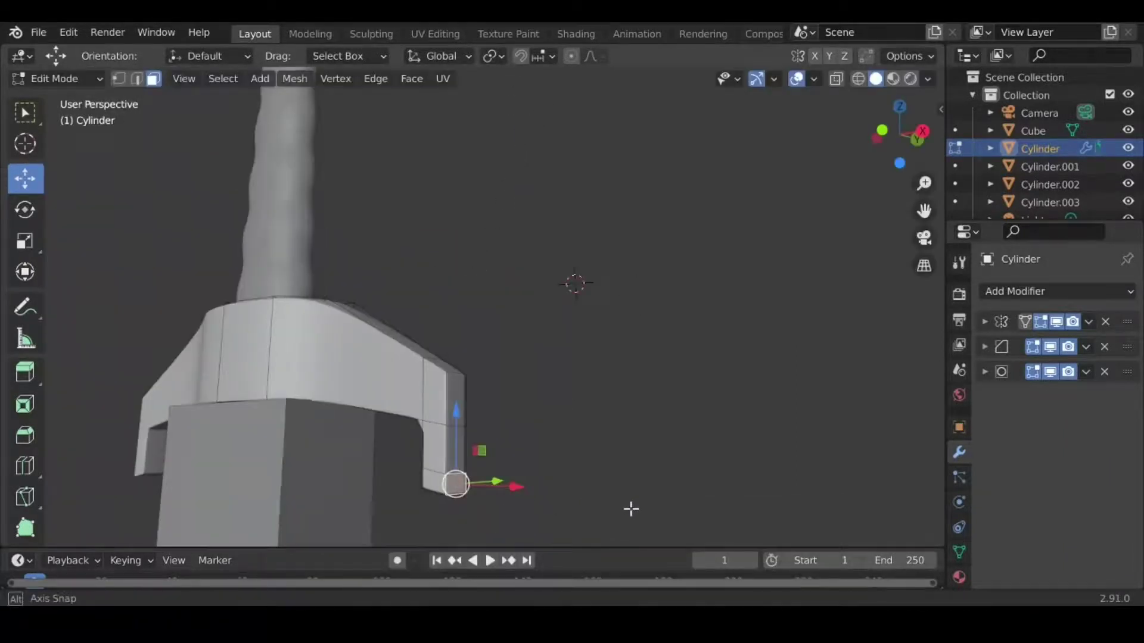
{"action": "key", "text": "e"}
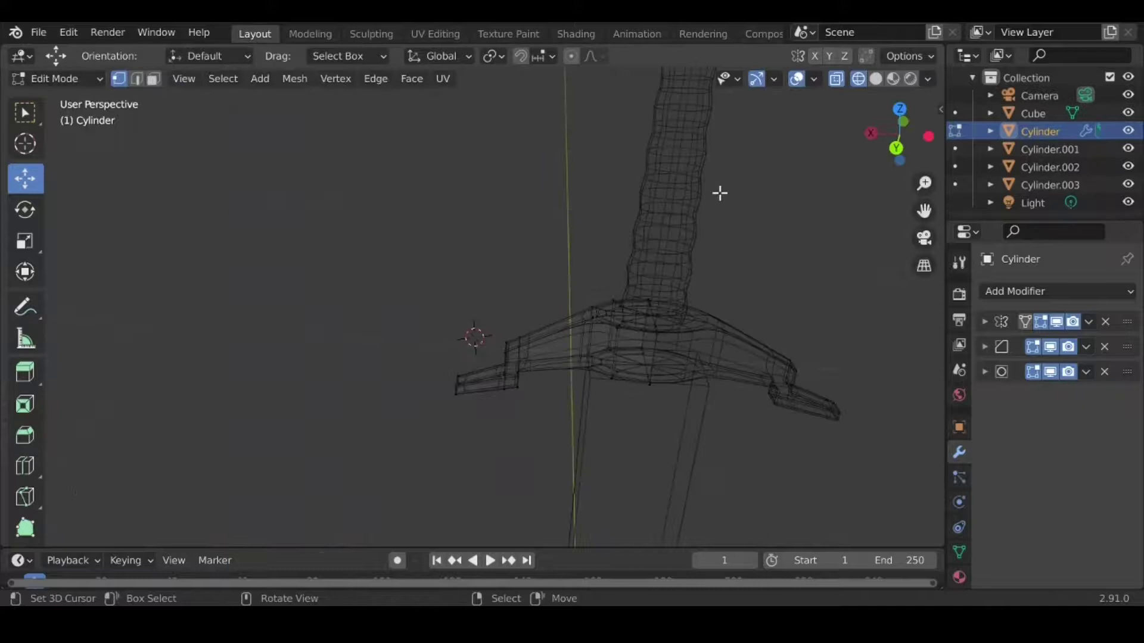
{"action": "mouse_move", "coordinate": [759, 274]}
{"action": "middle_mouse_down"}
{"action": "mouse_move", "coordinate": [639, 240]}
{"action": "mouse_move", "coordinate": [670, 245]}
{"action": "middle_mouse_up"}
Scale the grip's top vertices down to narrow the grip piece
{"action": "middle_click_drag", "start_coordinate": [599, 320], "coordinate": [588, 317]}
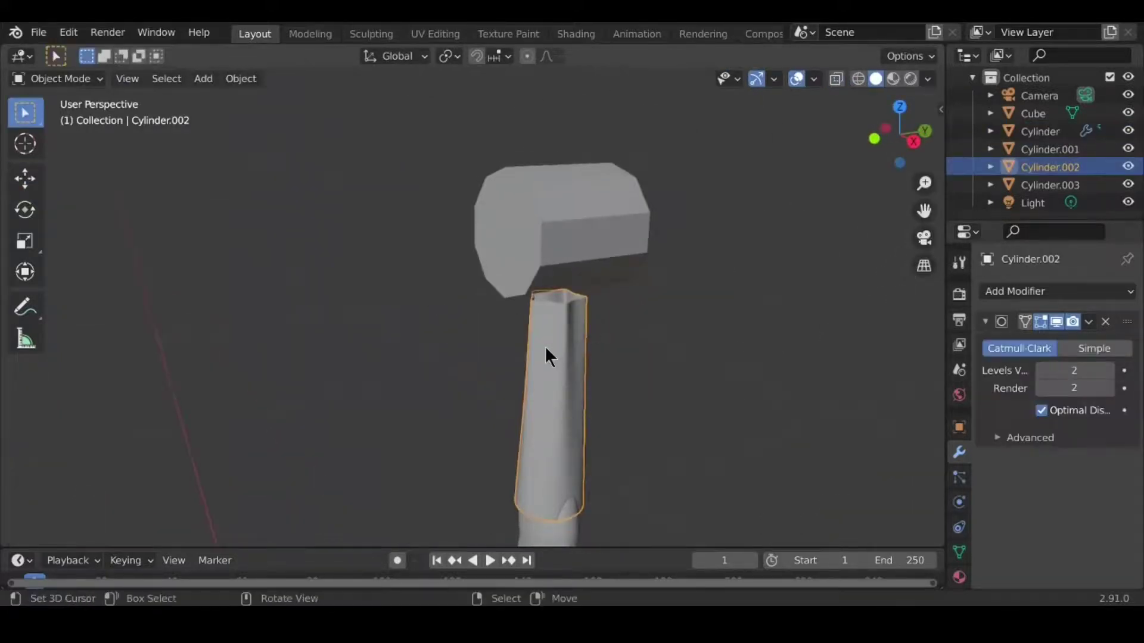
{"action": "scroll", "coordinate": [545, 345], "scroll_direction": "up", "scroll_amount": 3}
{"action": "mouse_move", "coordinate": [555, 359]}
{"action": "middle_mouse_down"}
{"action": "mouse_move", "coordinate": [672, 378]}
{"action": "mouse_move", "coordinate": [587, 374]}
{"action": "middle_mouse_up"}
{"action": "key", "text": "s"}
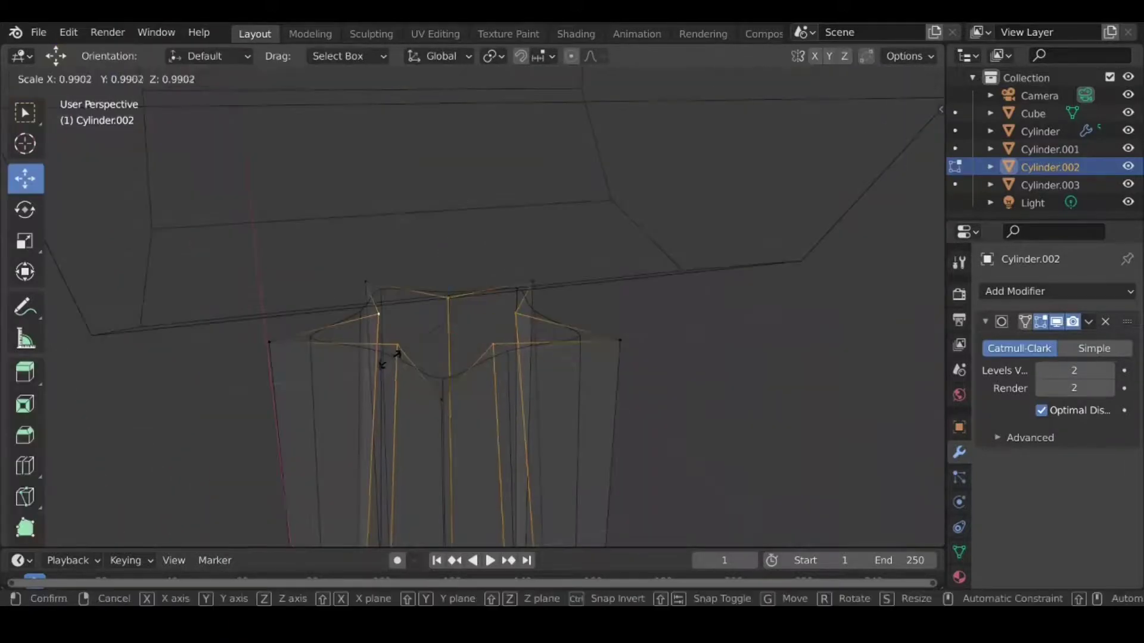
{"action": "left_click", "coordinate": [413, 340]}
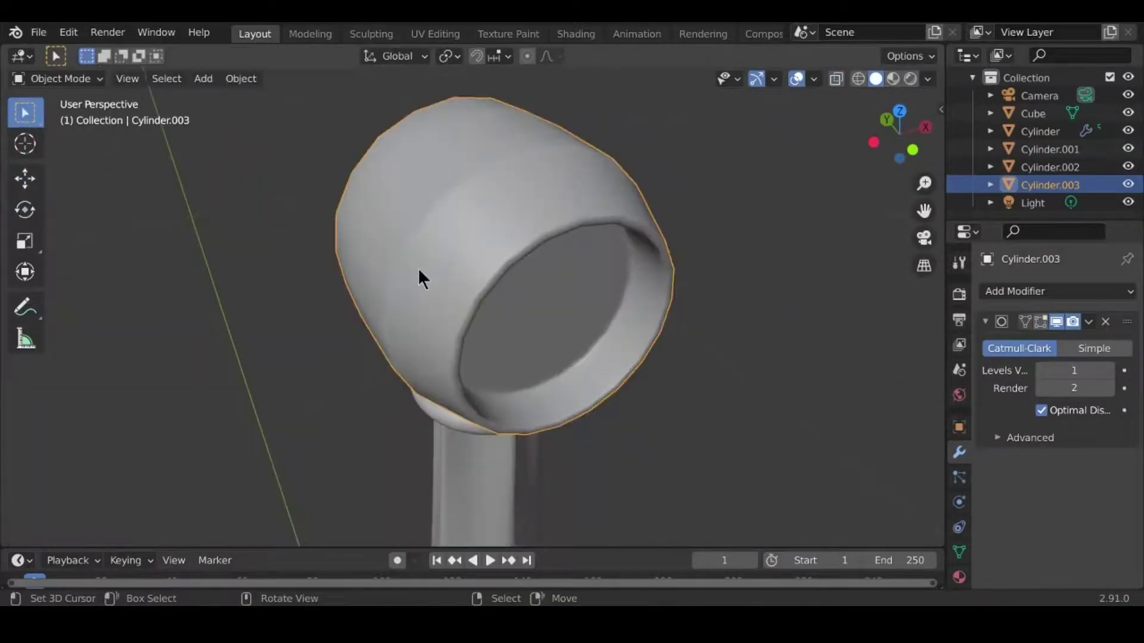
Toggle Edit Mode on the pommel and inspect it from the front and an angle
{"action": "key", "text": "Tab"}
{"action": "key", "text": "Tab"}
{"action": "middle_click_drag", "start_coordinate": [418, 269], "coordinate": [312, 254]}
{"action": "scroll", "coordinate": [289, 248], "scroll_direction": "up", "scroll_amount": 3}
{"action": "scroll", "coordinate": [222, 245], "scroll_direction": "up", "scroll_amount": 3}
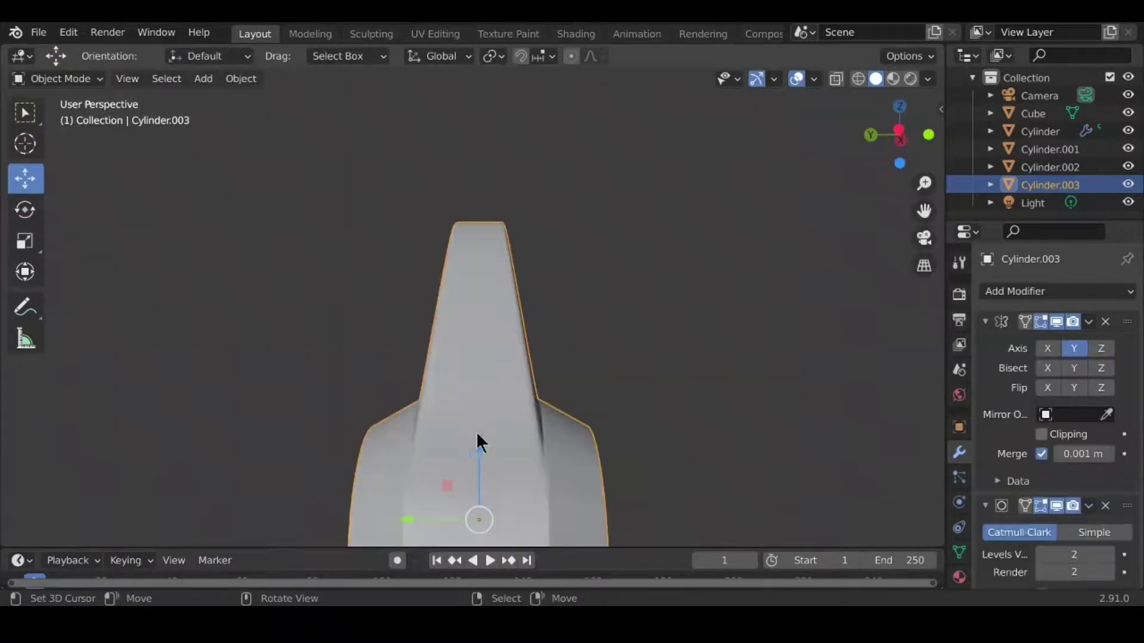
{"action": "mouse_move", "coordinate": [476, 431]}
{"action": "middle_mouse_down"}
{"action": "mouse_move", "coordinate": [352, 470]}
{"action": "mouse_move", "coordinate": [253, 455]}
{"action": "mouse_move", "coordinate": [152, 399]}
{"action": "mouse_move", "coordinate": [176, 347]}
{"action": "mouse_move", "coordinate": [240, 309]}
{"action": "mouse_move", "coordinate": [334, 314]}
{"action": "mouse_move", "coordinate": [475, 393]}
{"action": "middle_mouse_up"}
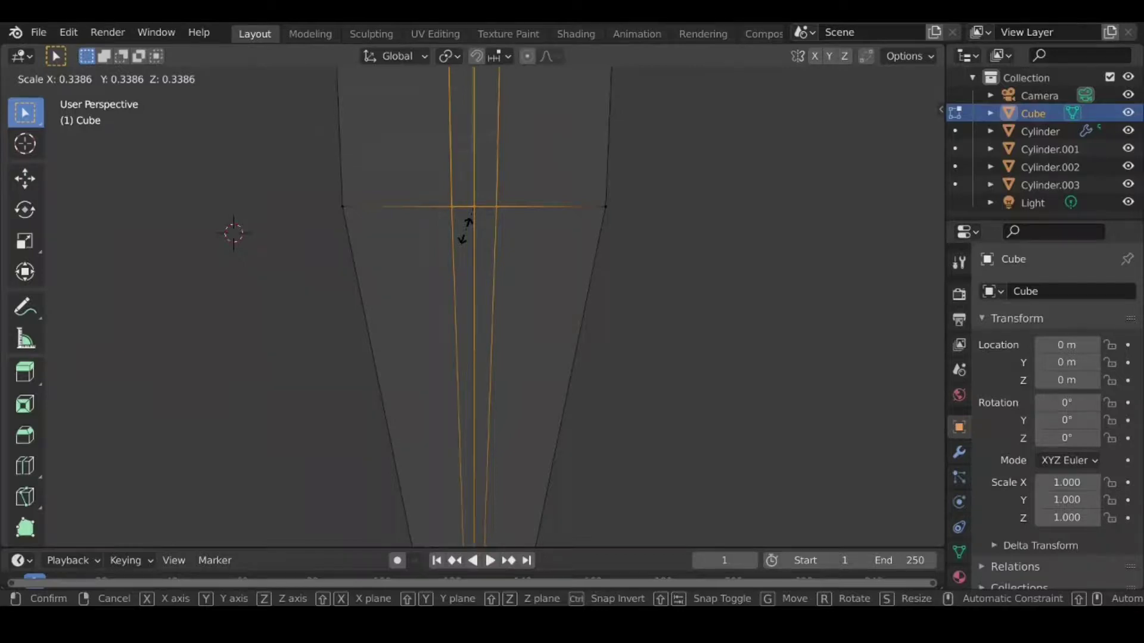
Widen the blade's top to taper it, zoom out, and check transform and shading settings
{"action": "left_click", "coordinate": [464, 229]}
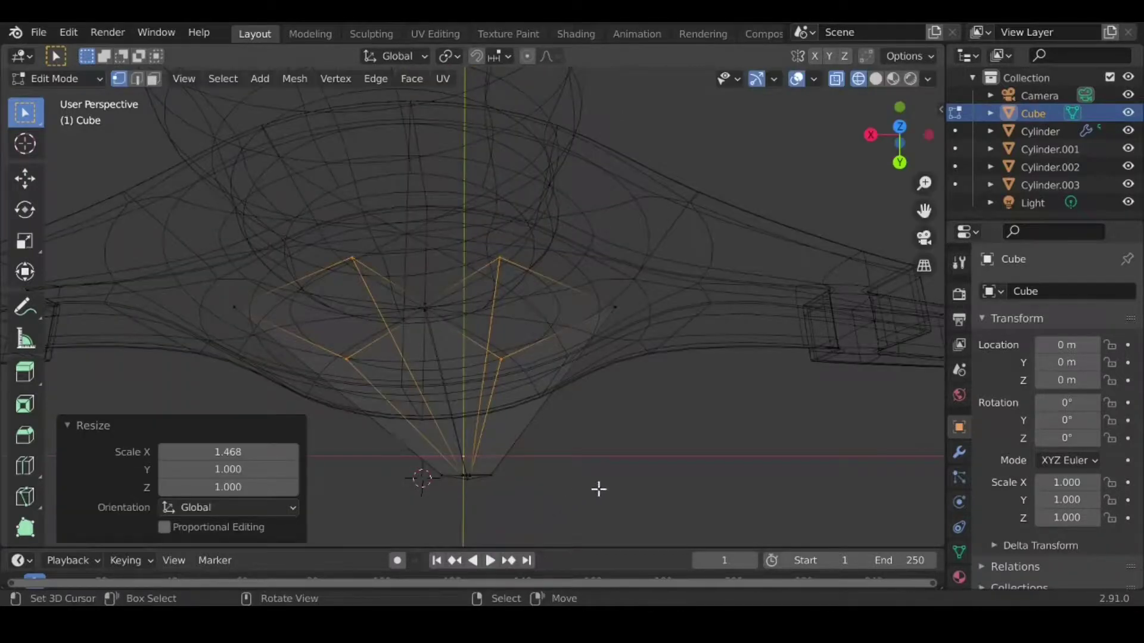
{"action": "scroll", "coordinate": [632, 369], "scroll_direction": "down", "scroll_amount": 8}
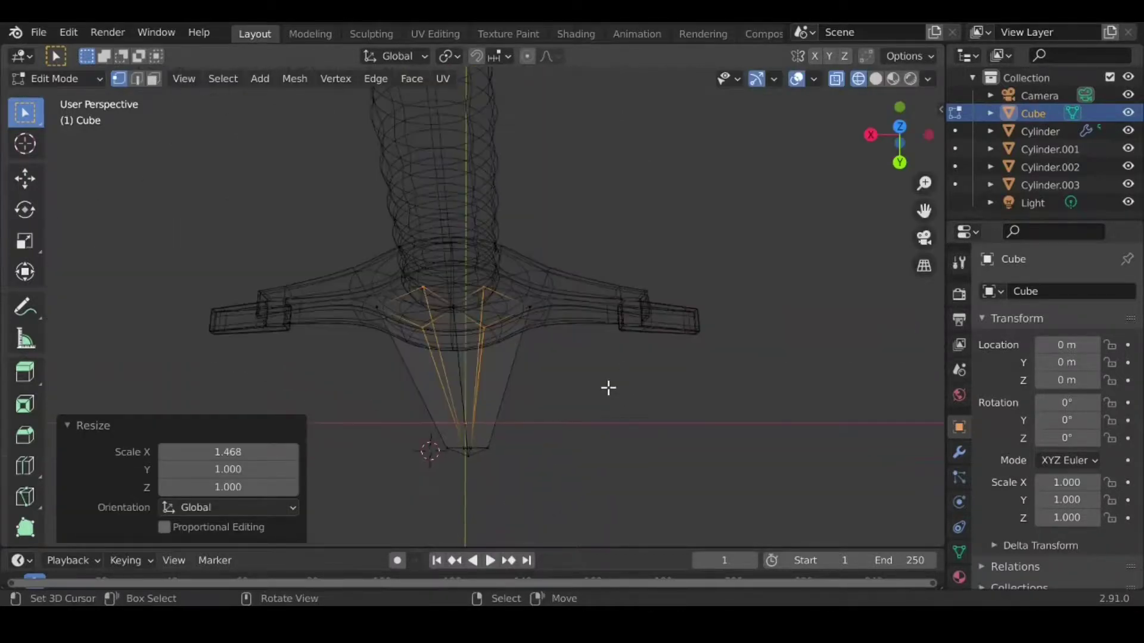
{"action": "scroll", "coordinate": [596, 300], "scroll_direction": "down", "scroll_amount": 2}
{"action": "scroll", "coordinate": [572, 345], "scroll_direction": "down", "scroll_amount": 2}
{"action": "scroll", "coordinate": [544, 383], "scroll_direction": "down", "scroll_amount": 3}
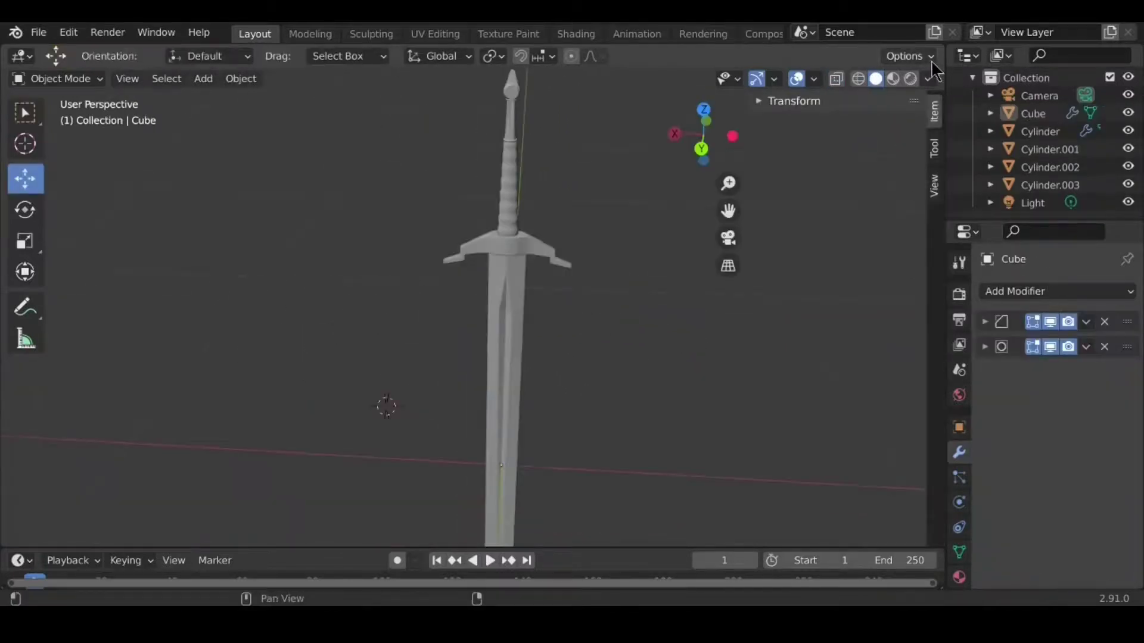
{"action": "left_click", "coordinate": [931, 58]}
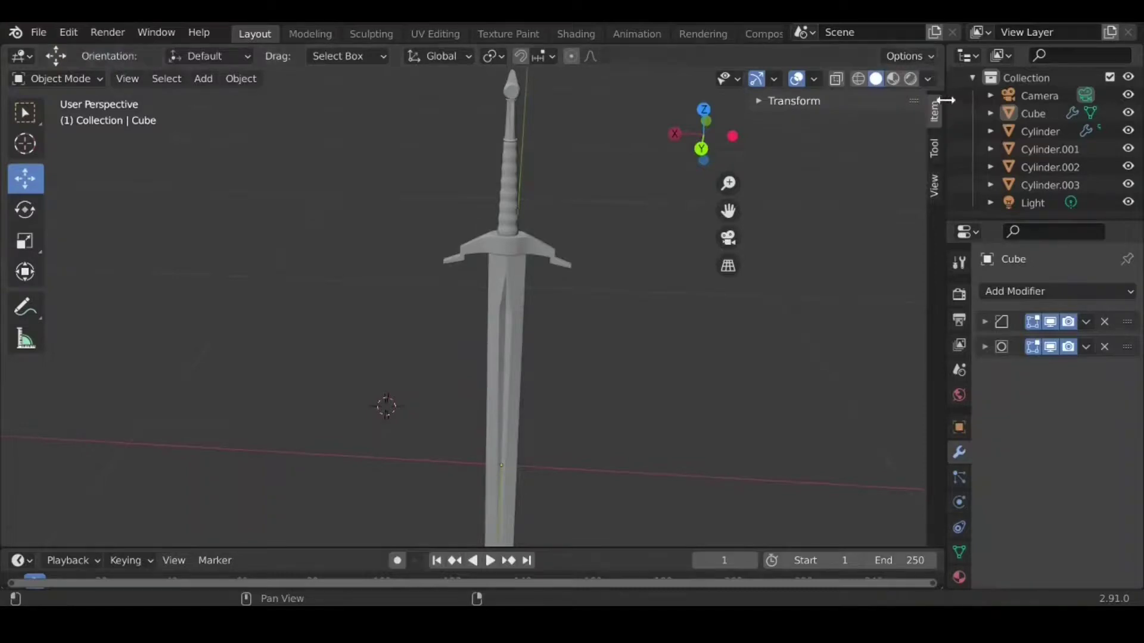
{"action": "left_click", "coordinate": [929, 80]}
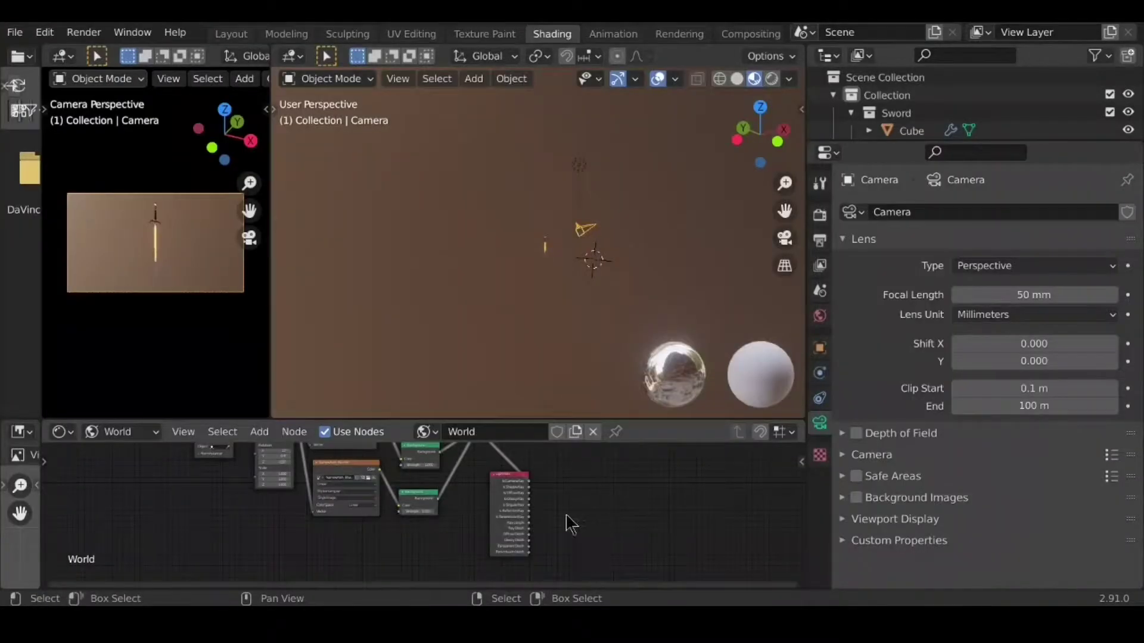
Zoom and pan to bring the World lighting nodes into view
{"action": "scroll", "coordinate": [524, 488], "scroll_direction": "up", "scroll_amount": 3}
{"action": "middle_click_drag", "start_coordinate": [594, 452], "coordinate": [603, 572]}
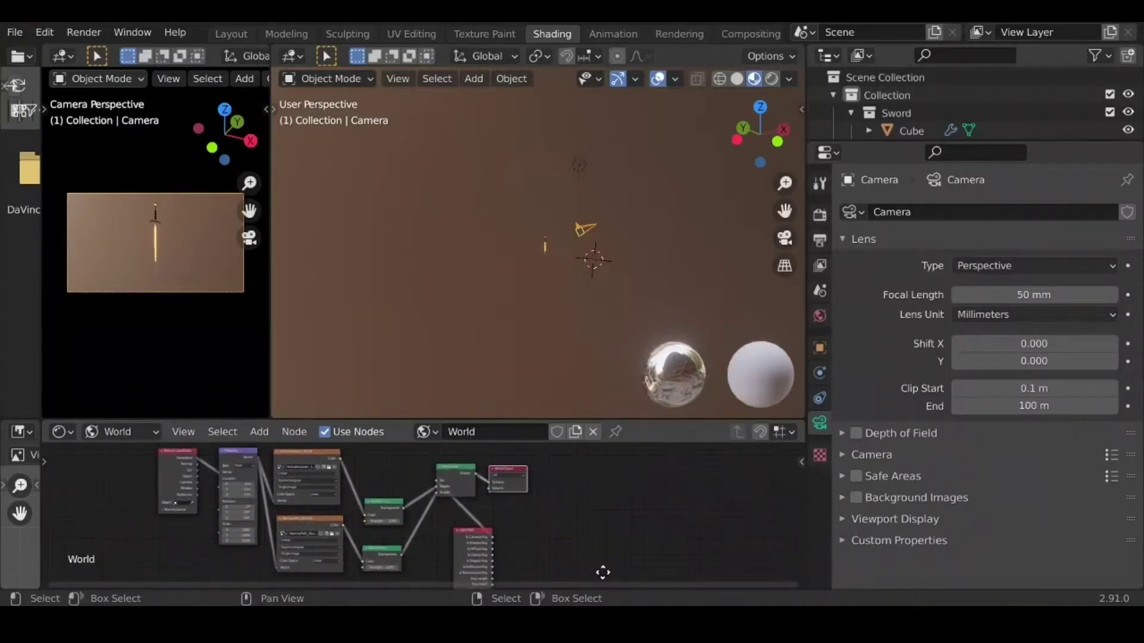